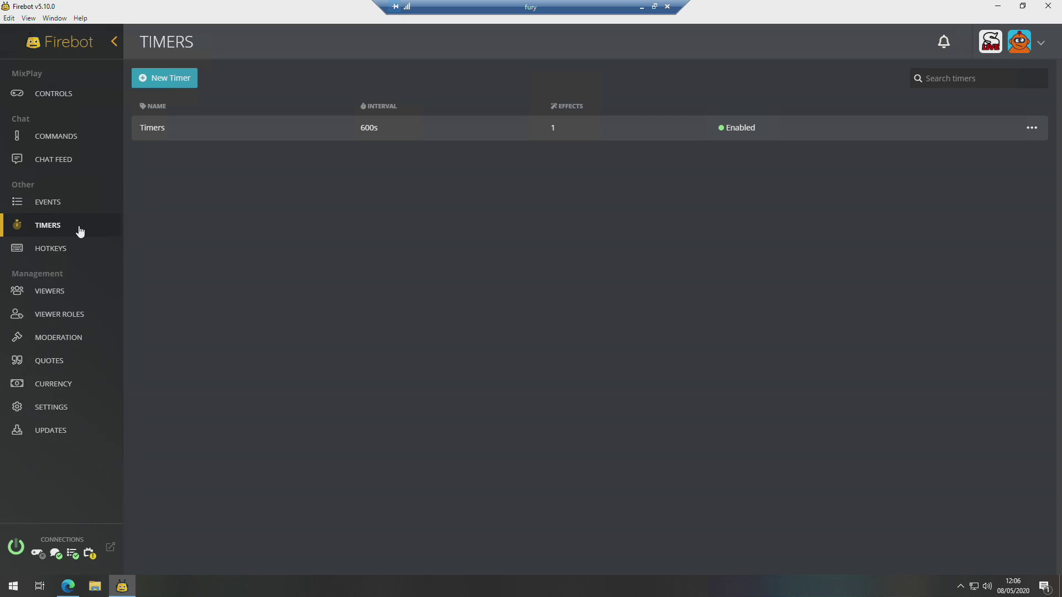
Start a new timer named "Channel Timers" with a 900-second interval and 25 required chat lines.
left_click(158, 79)
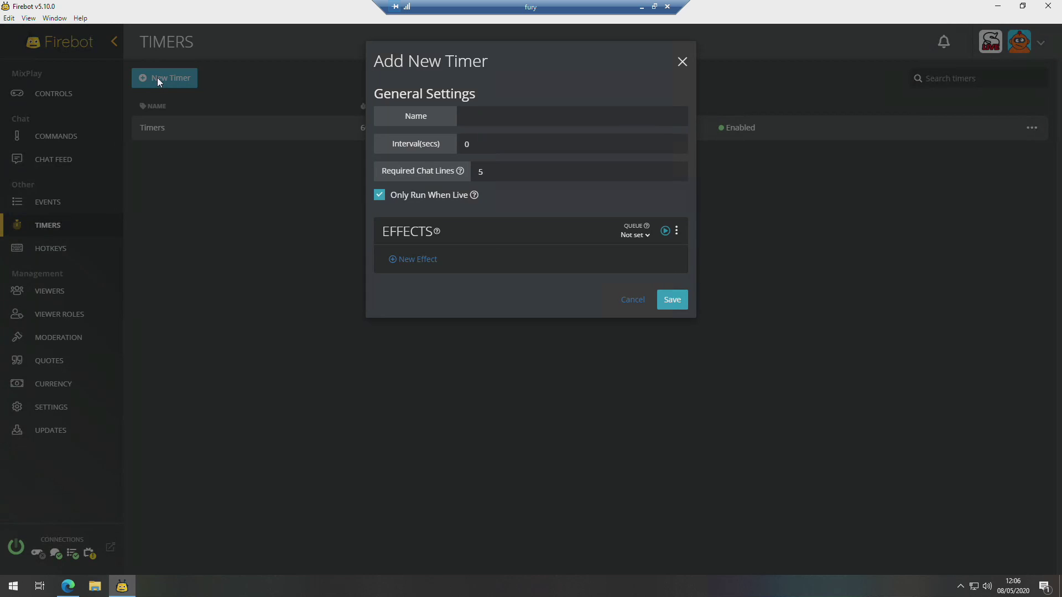
left_click(478, 117)
type("Channel Timers")
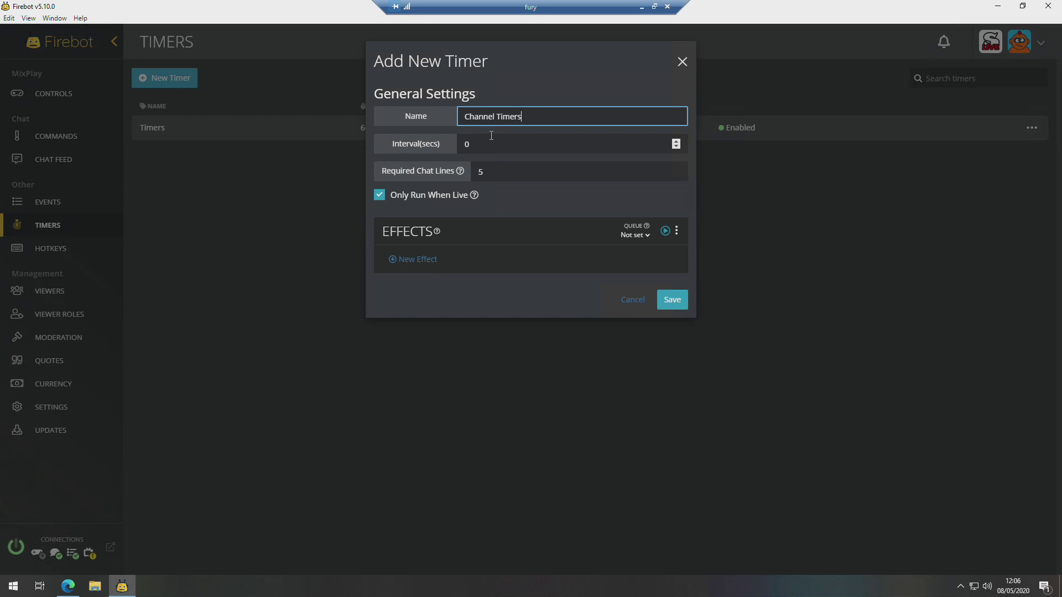
left_click(477, 144)
double_click(465, 145)
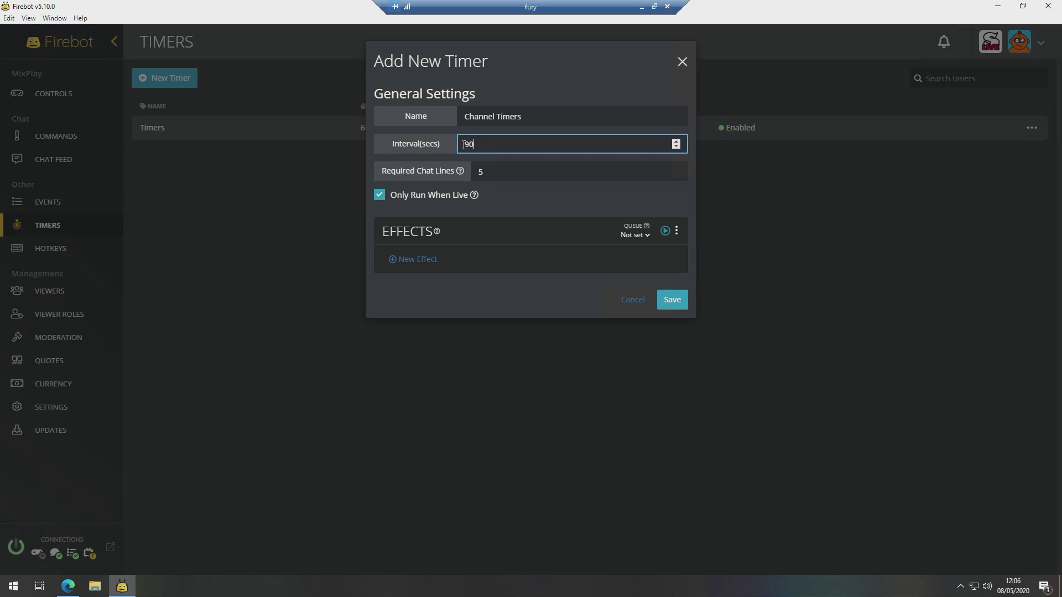
type("900")
double_click(478, 172)
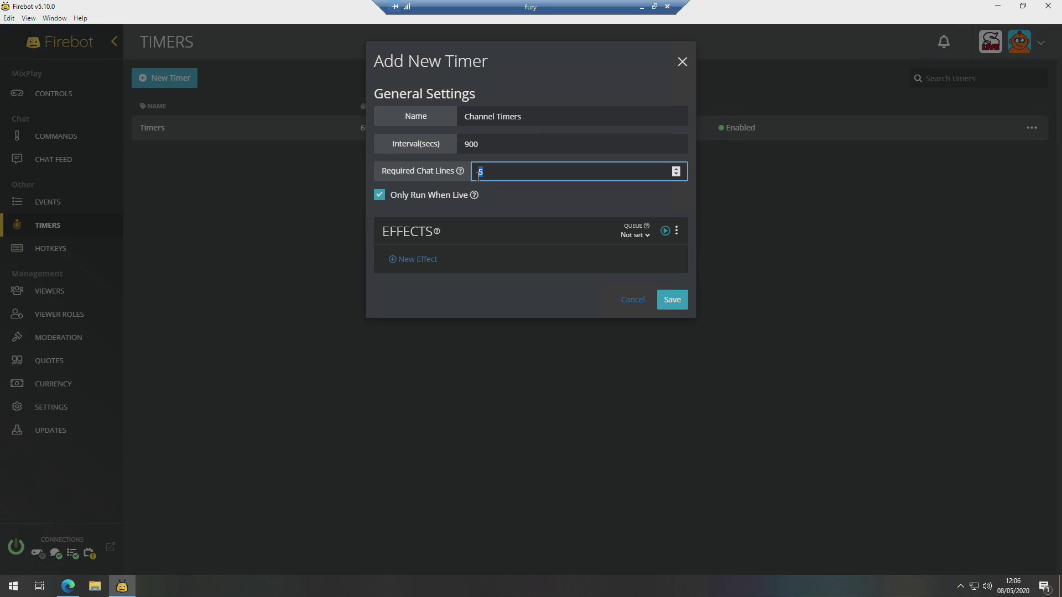
type("25")
left_click(550, 193)
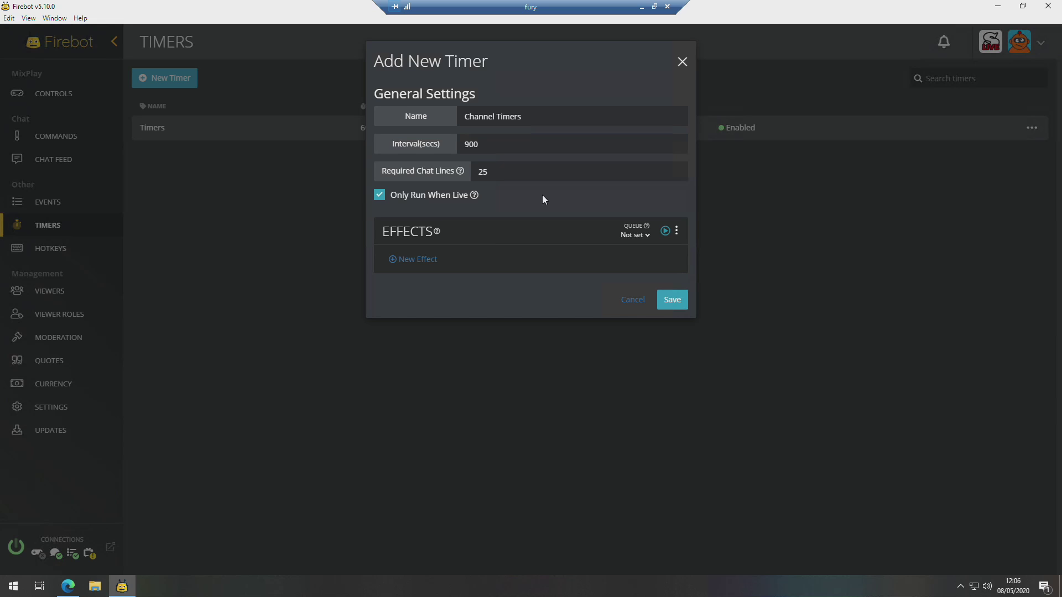
Choose Run Sequential Effect as the new effect for the Channel Timers timer.
left_click(393, 264)
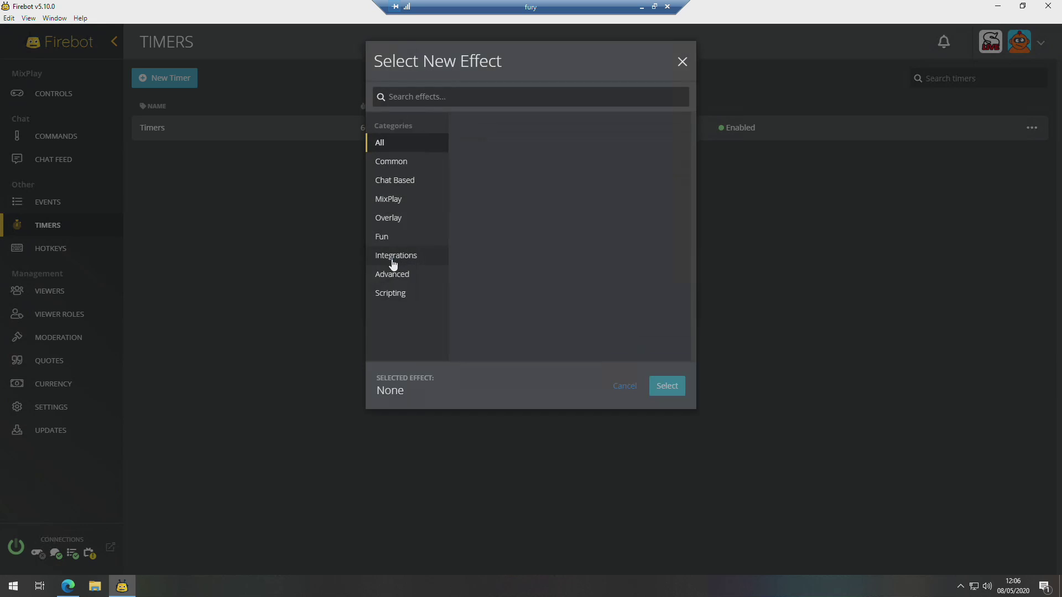
scroll(588, 240, "down", 2)
scroll(589, 242, "down", 10)
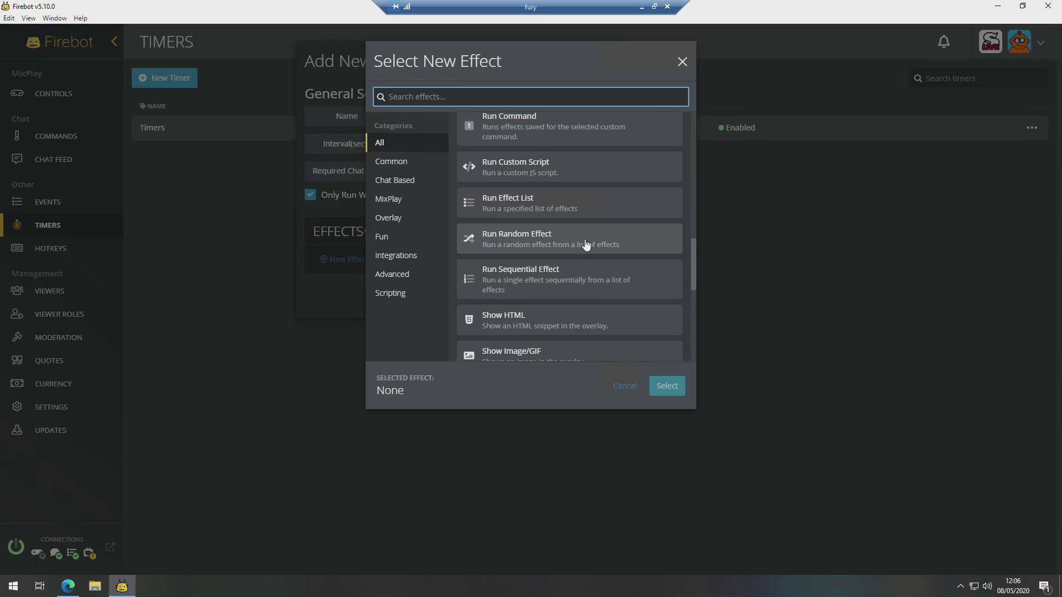
left_click(522, 278)
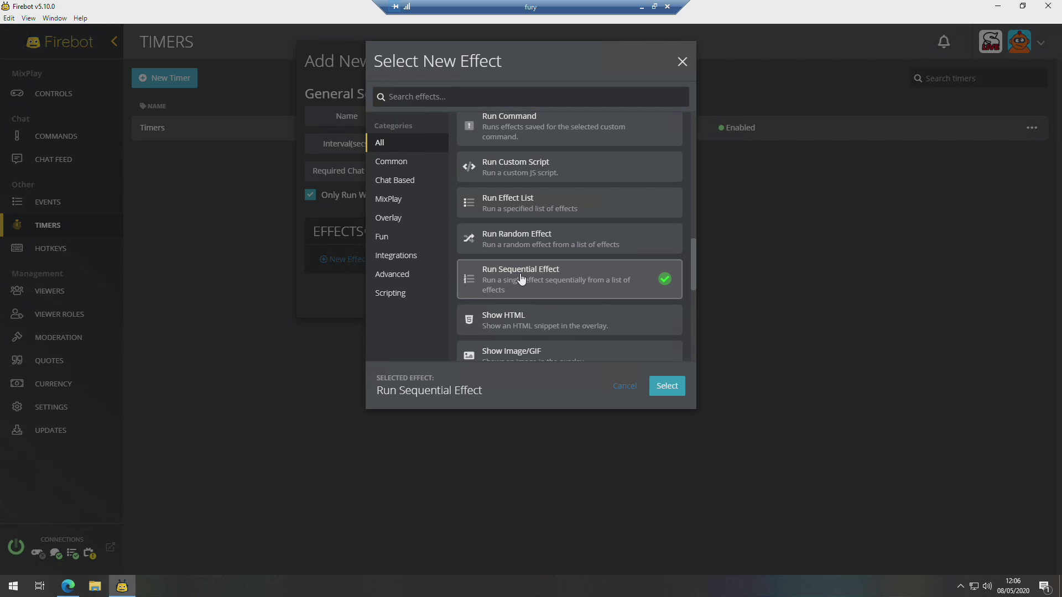
left_click(667, 387)
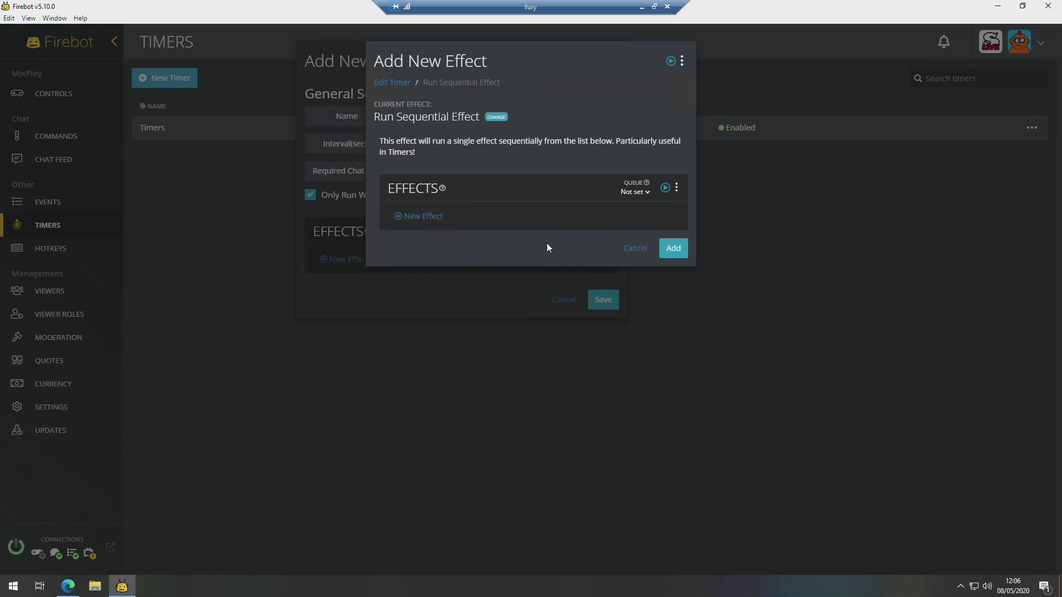
Add a Chat effect to the sequence with the message "Welcome to the channel! Feel free to smash that follow button.".
left_click(397, 220)
left_click(502, 241)
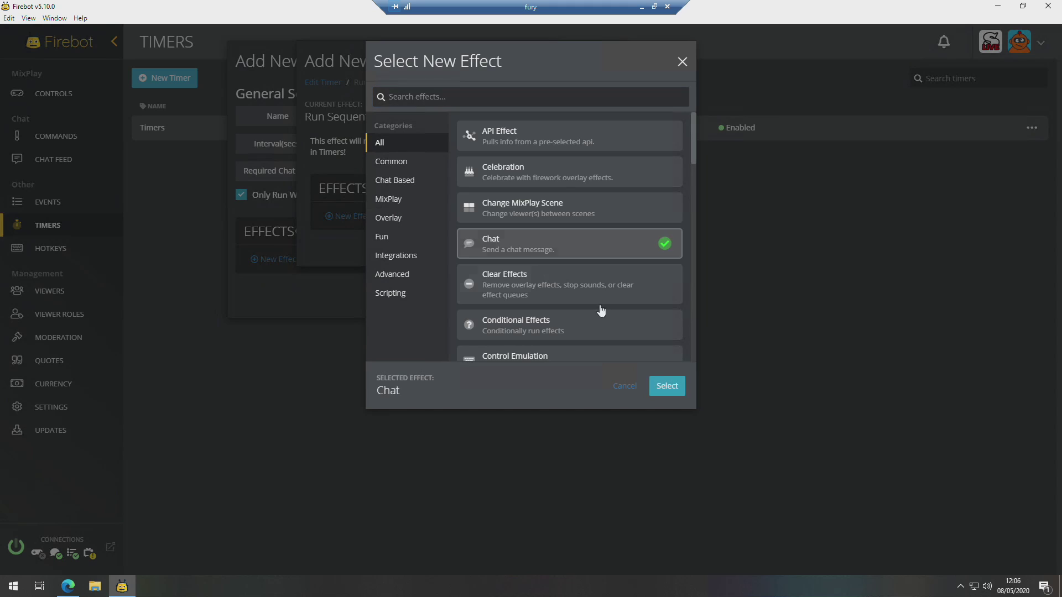
left_click(668, 387)
left_click(451, 235)
type("W")
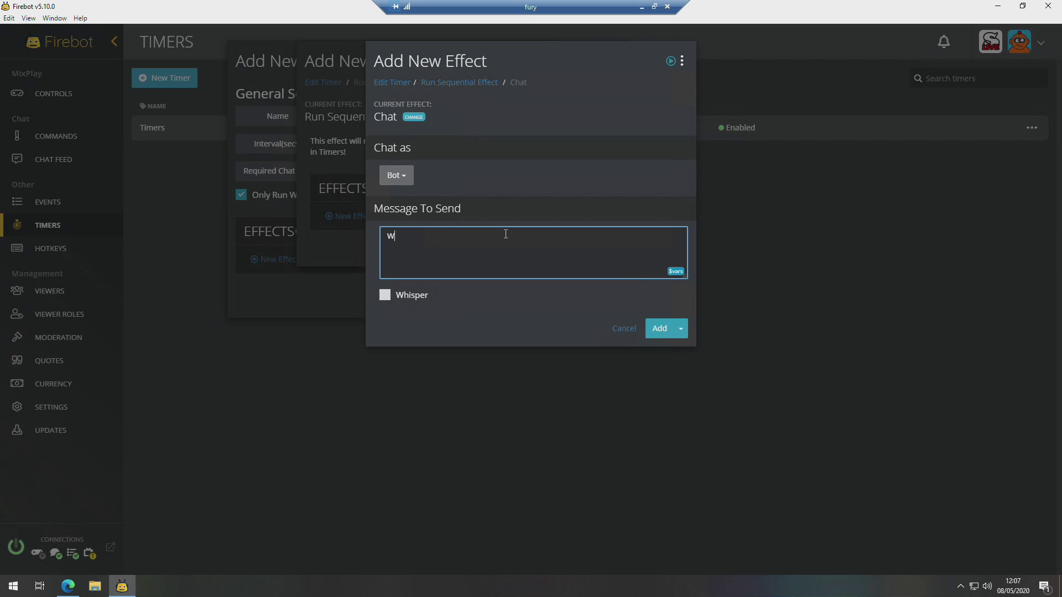
type("elcome to the channel! Feel free to smash tha")
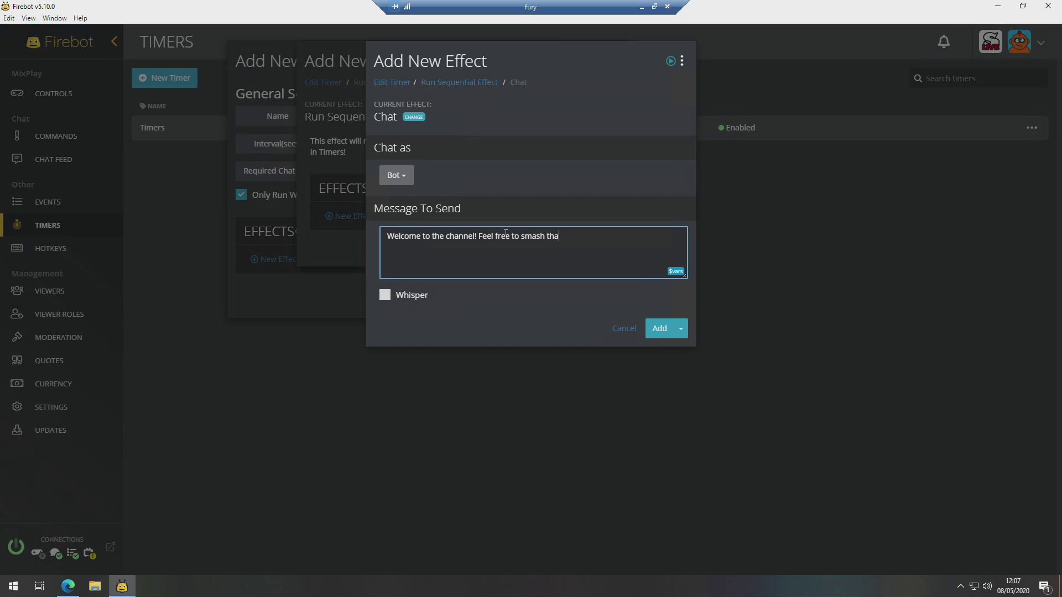
type("t follow button.")
left_click(658, 329)
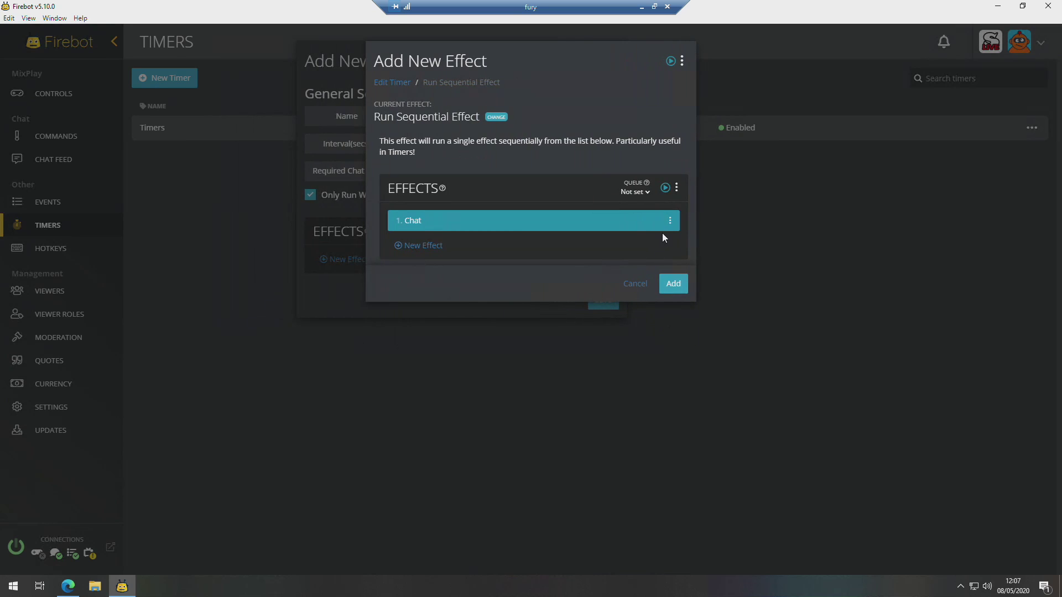
Label the first Chat effect in the sequence "Welcome".
left_click(670, 221)
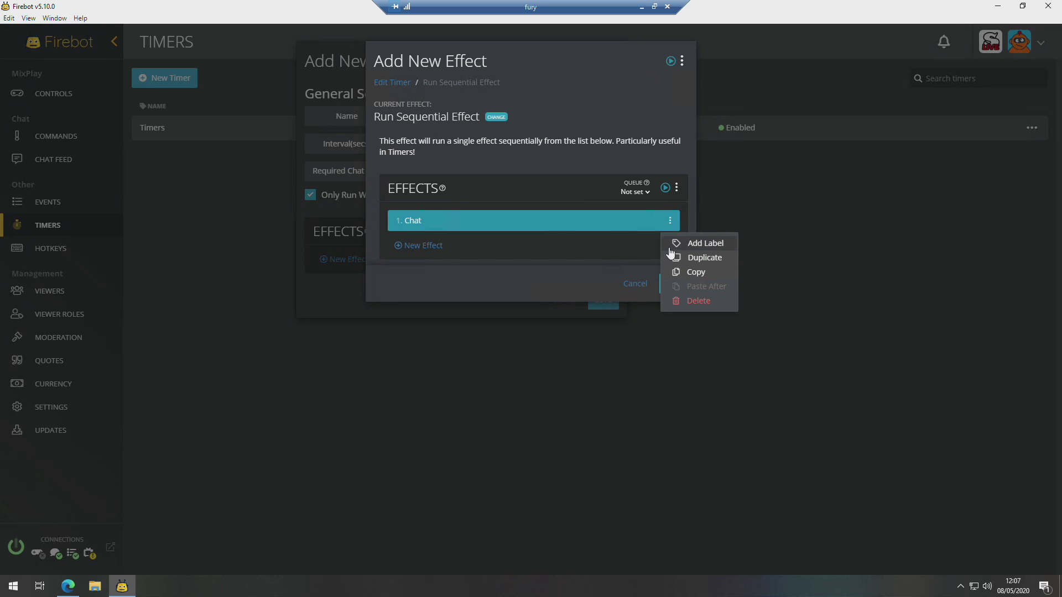
left_click(700, 243)
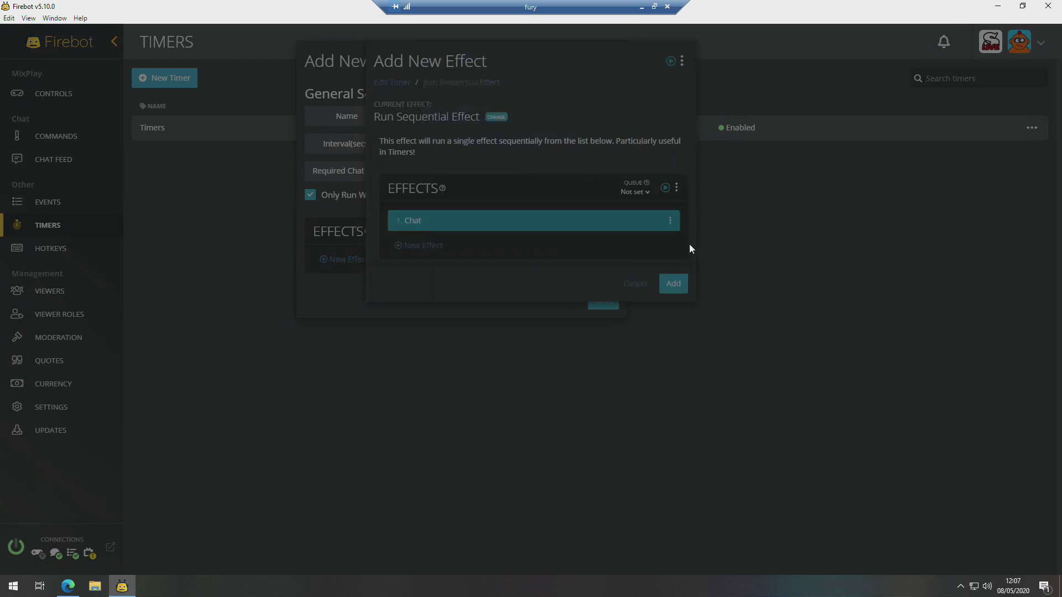
type("Welcome")
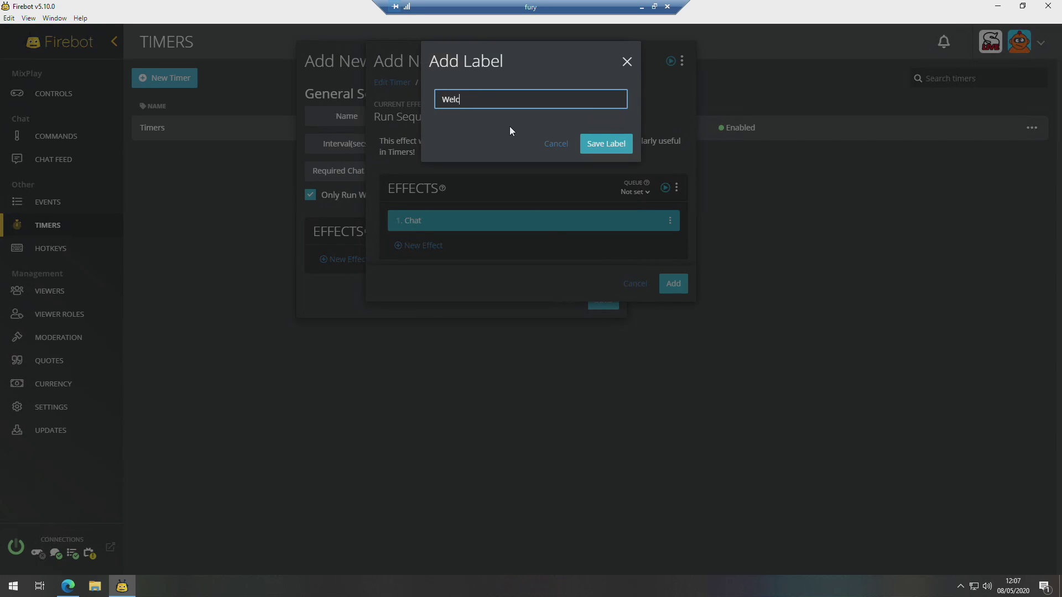
left_click(591, 145)
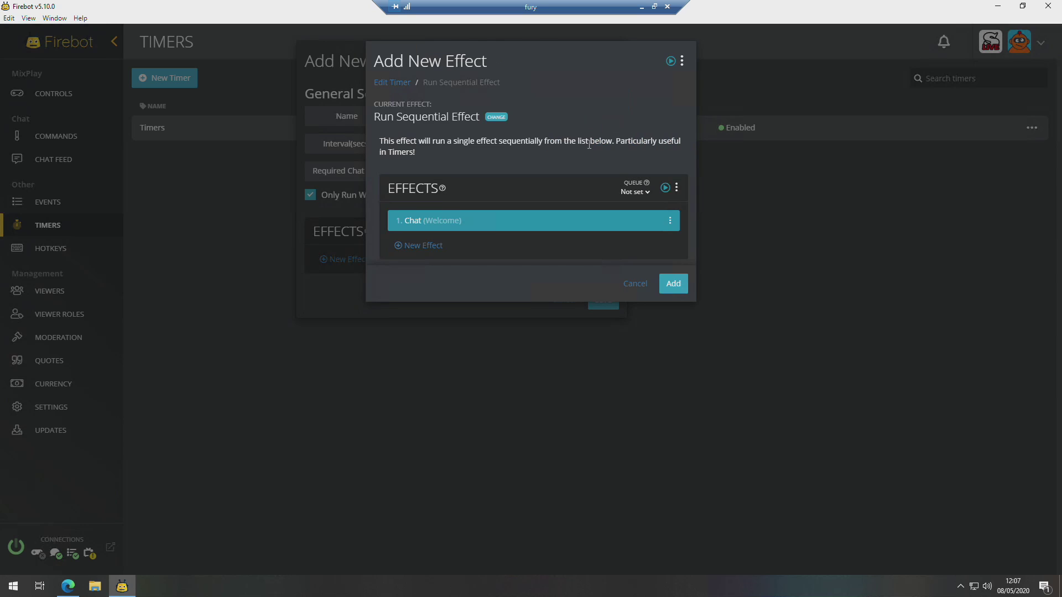
left_click(411, 248)
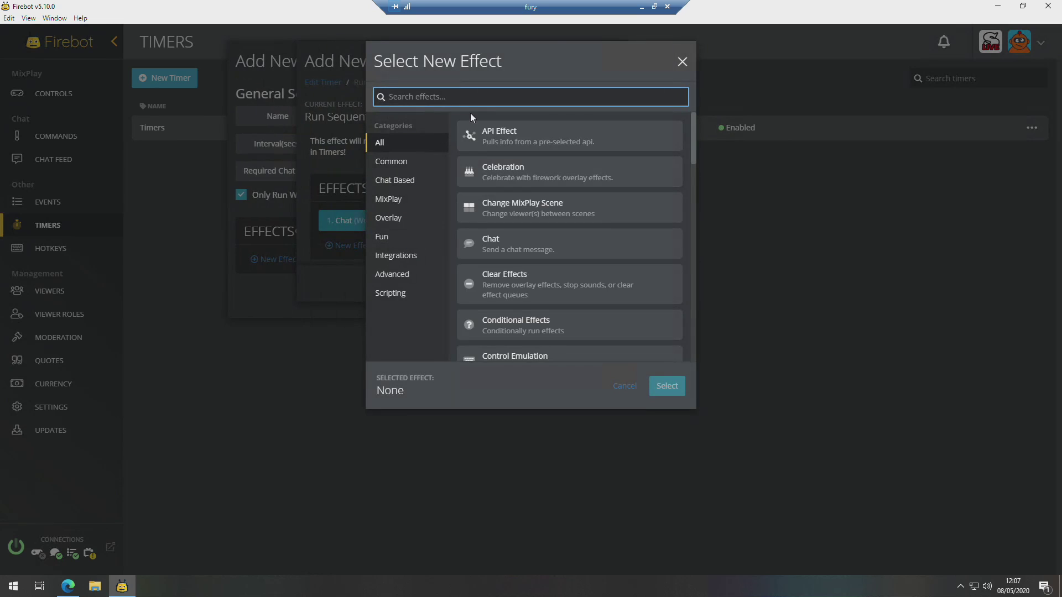
left_click(504, 244)
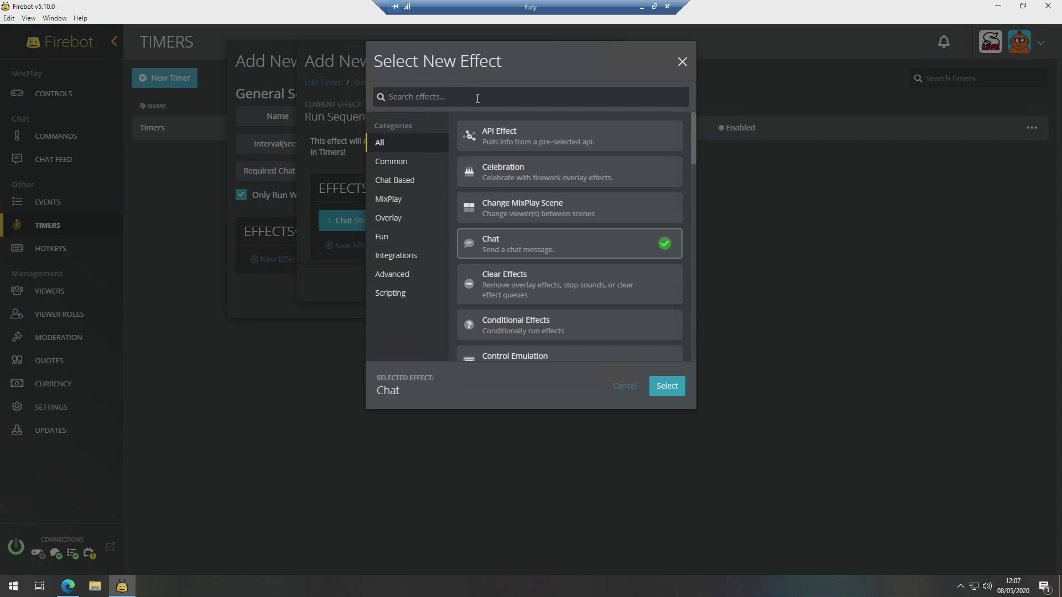
double_click(537, 244)
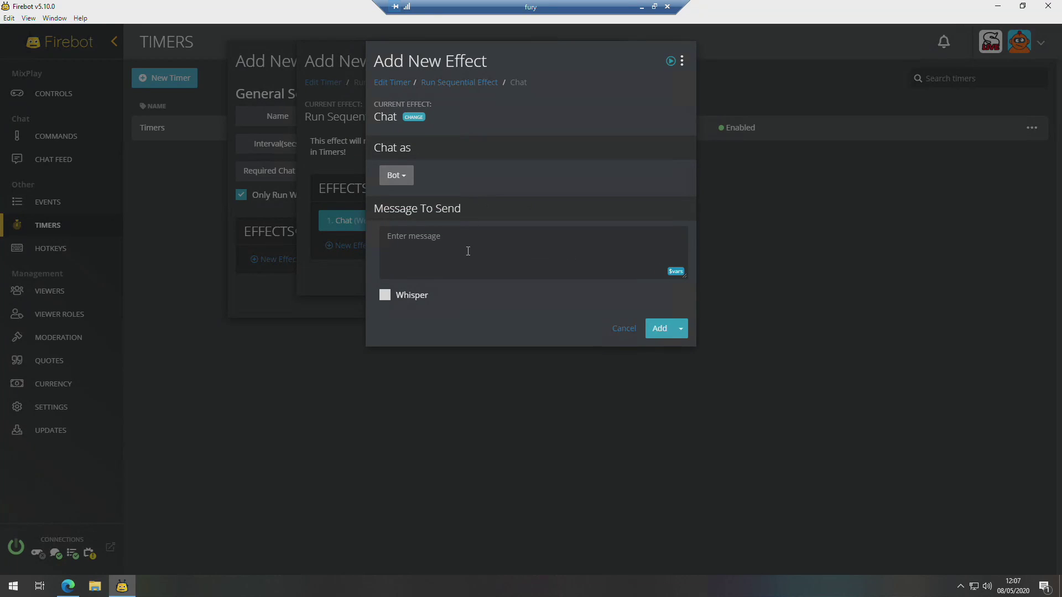
left_click(471, 233)
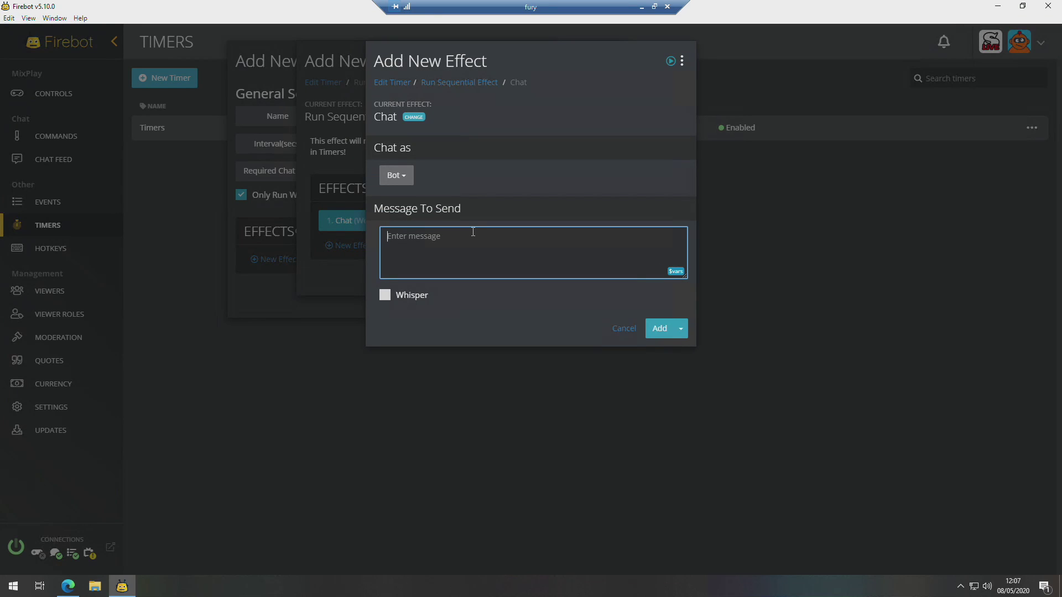
type("Check out my awesome YouTube channel - htt")
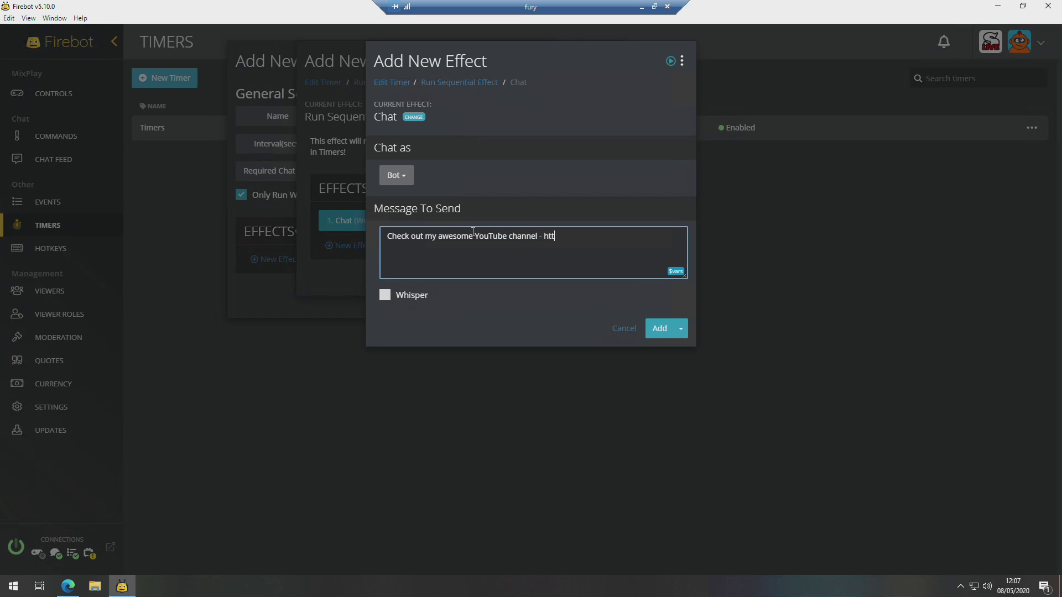
type("p://youtube.sootie.live/")
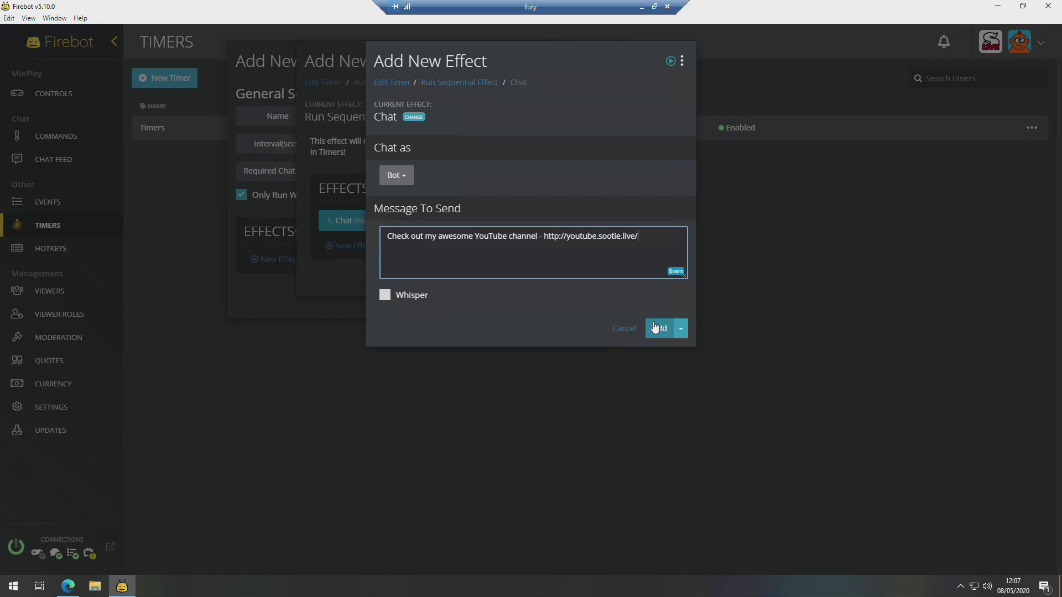
left_click(654, 328)
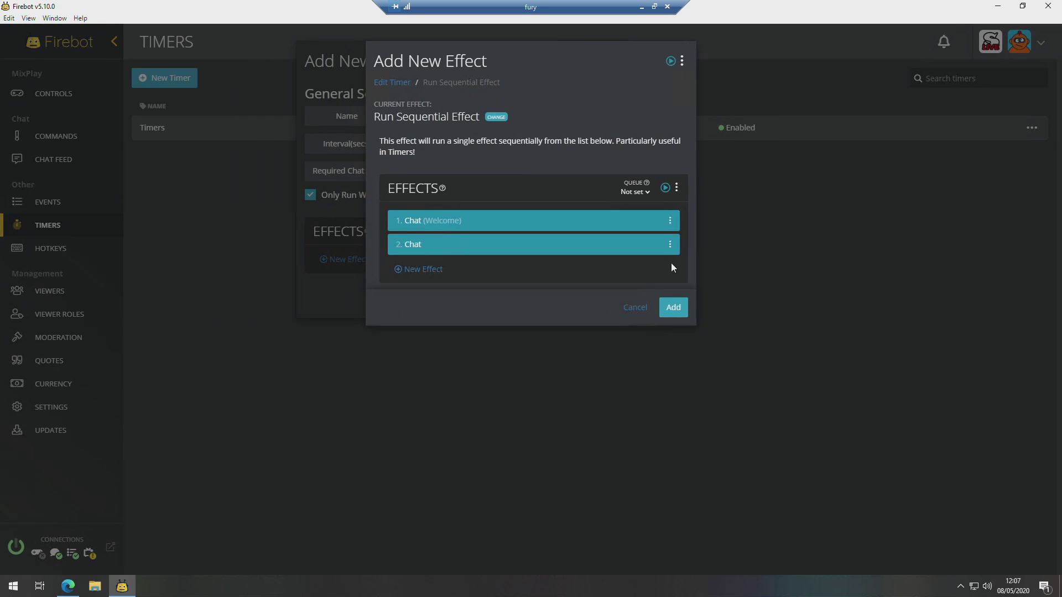
Label the second Chat effect in the sequence "YouTube".
left_click(670, 244)
left_click(692, 270)
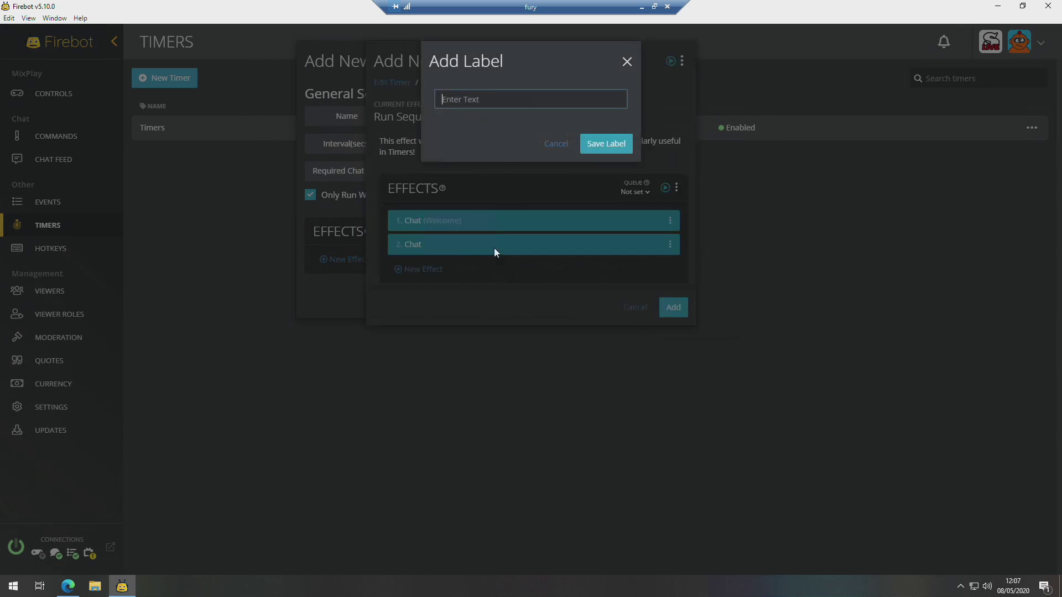
type("YouTube")
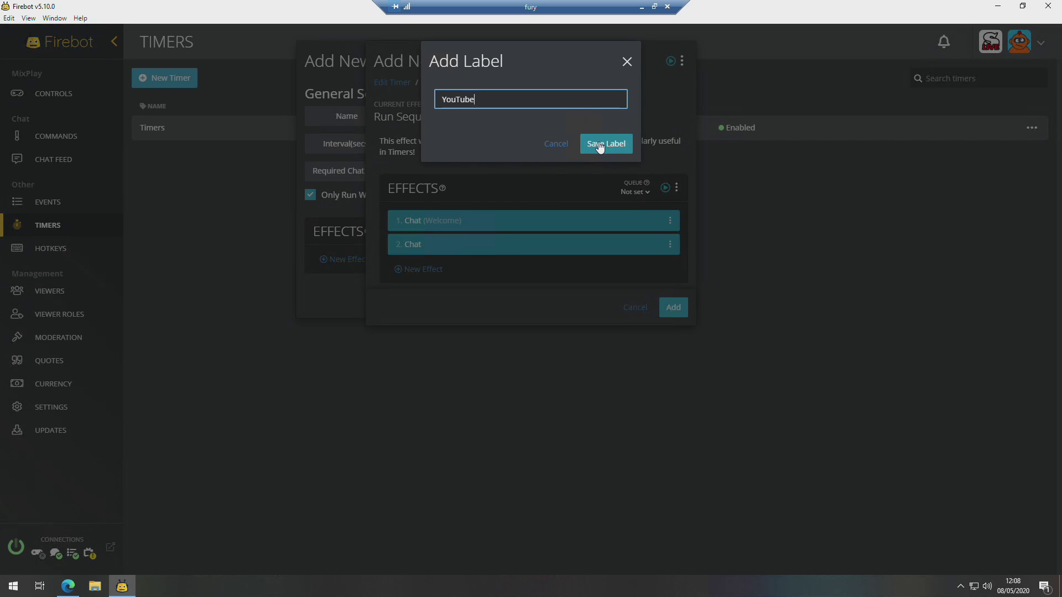
left_click(599, 145)
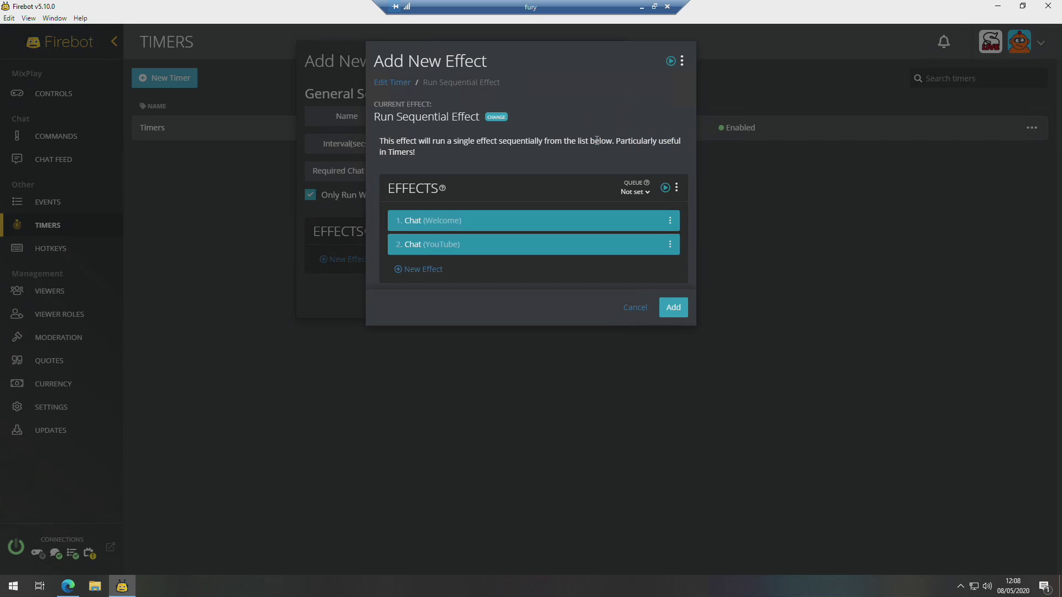
left_click(409, 273)
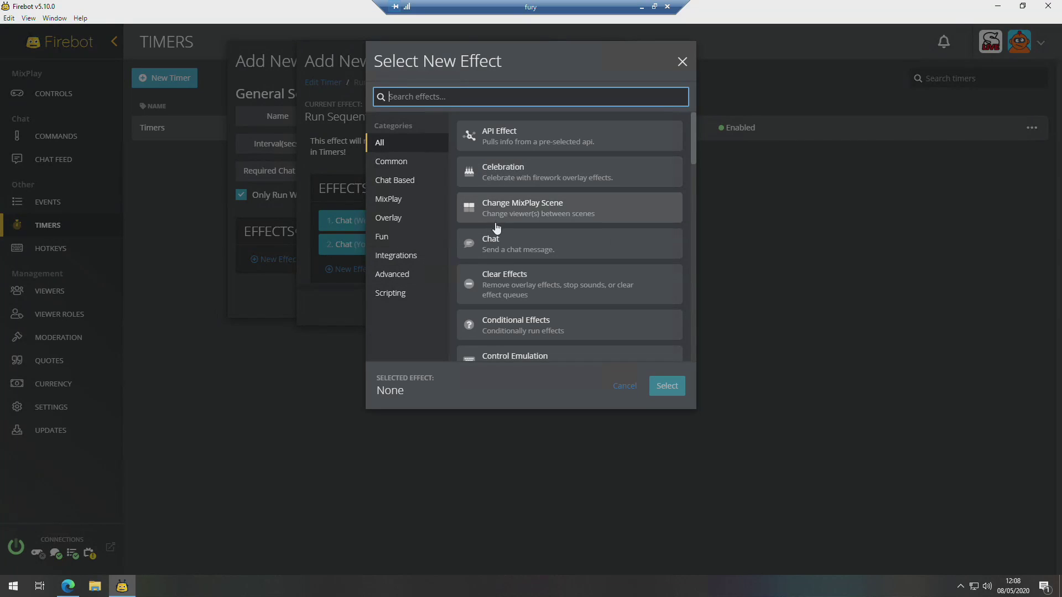
left_click(506, 246)
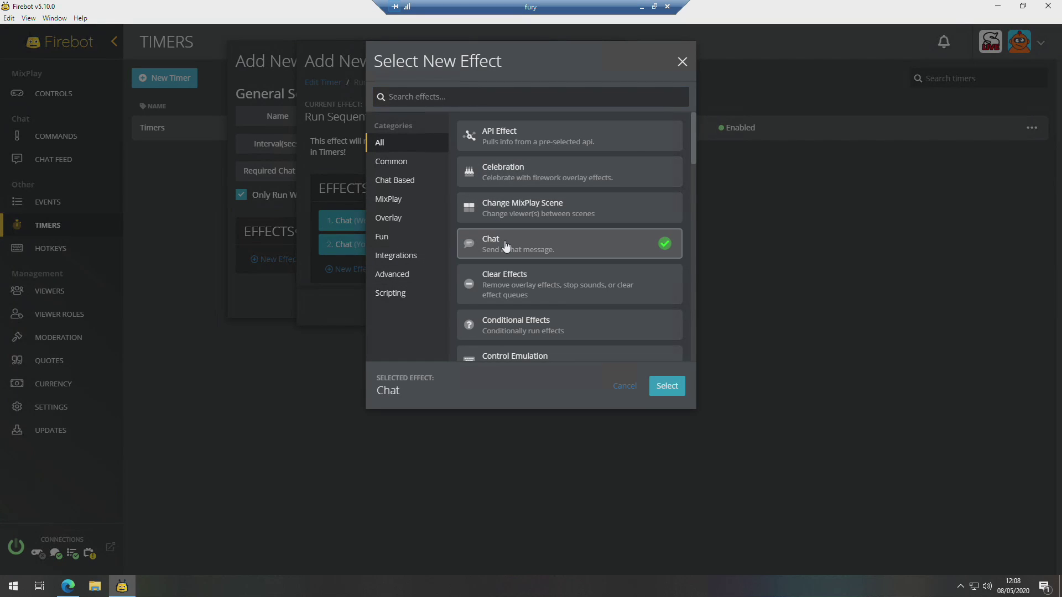
left_click(674, 387)
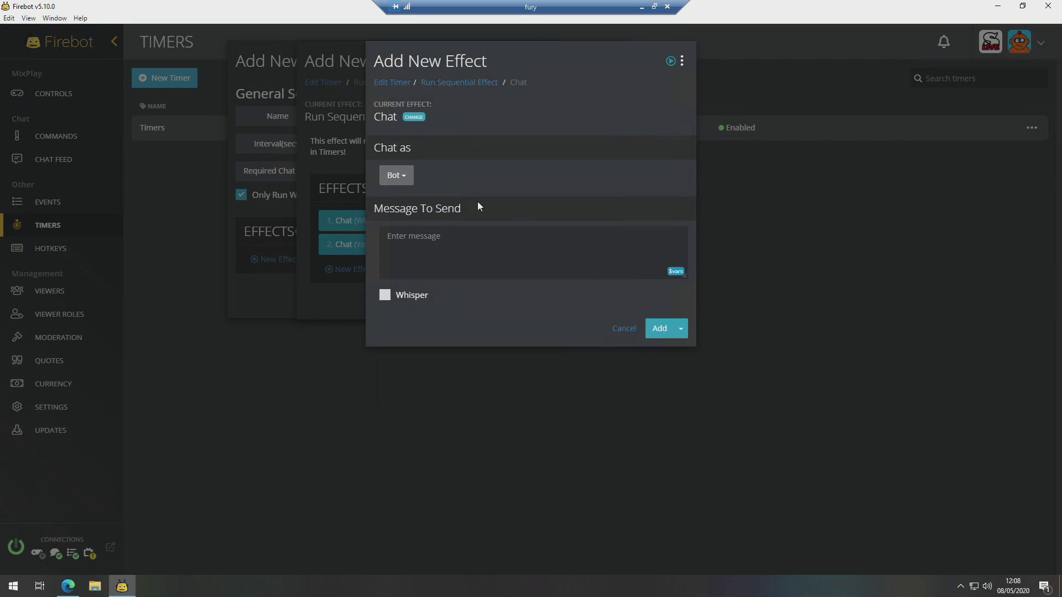
left_click(431, 238)
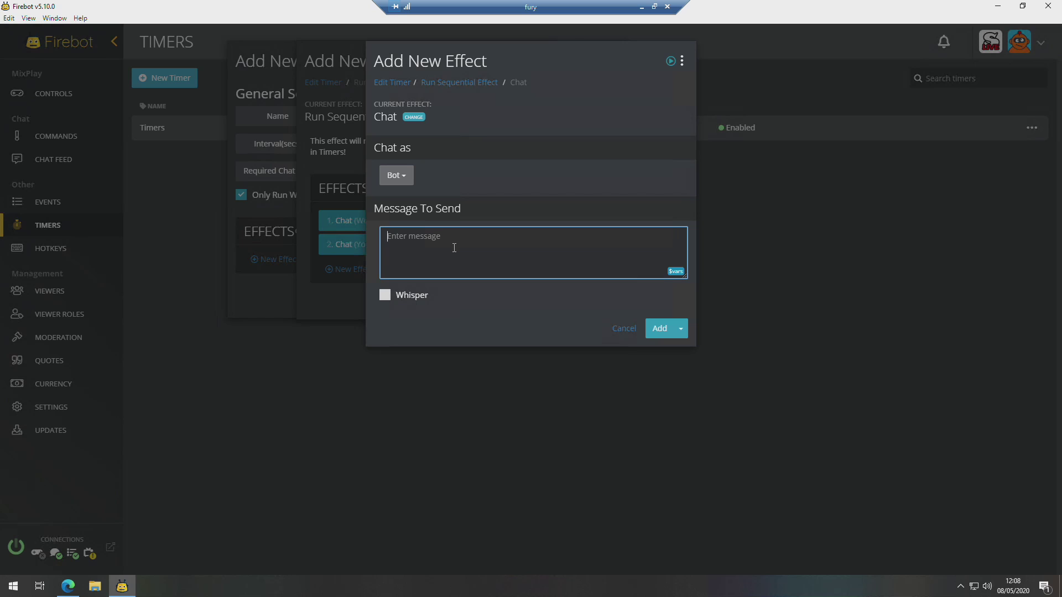
type("Check out my Twitter at https://twitter.com")
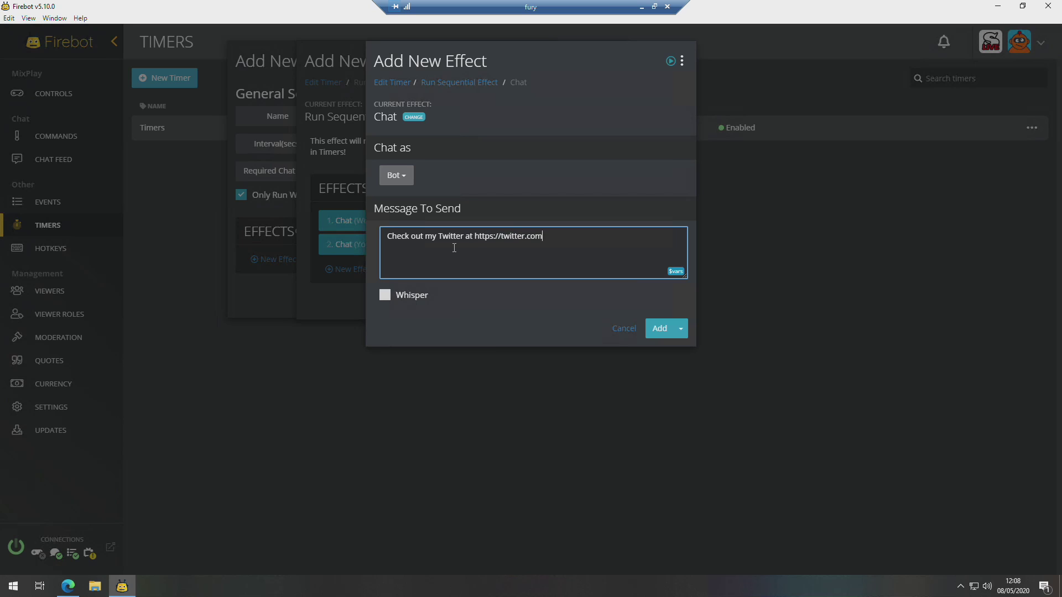
type("/sootielive")
left_click(658, 331)
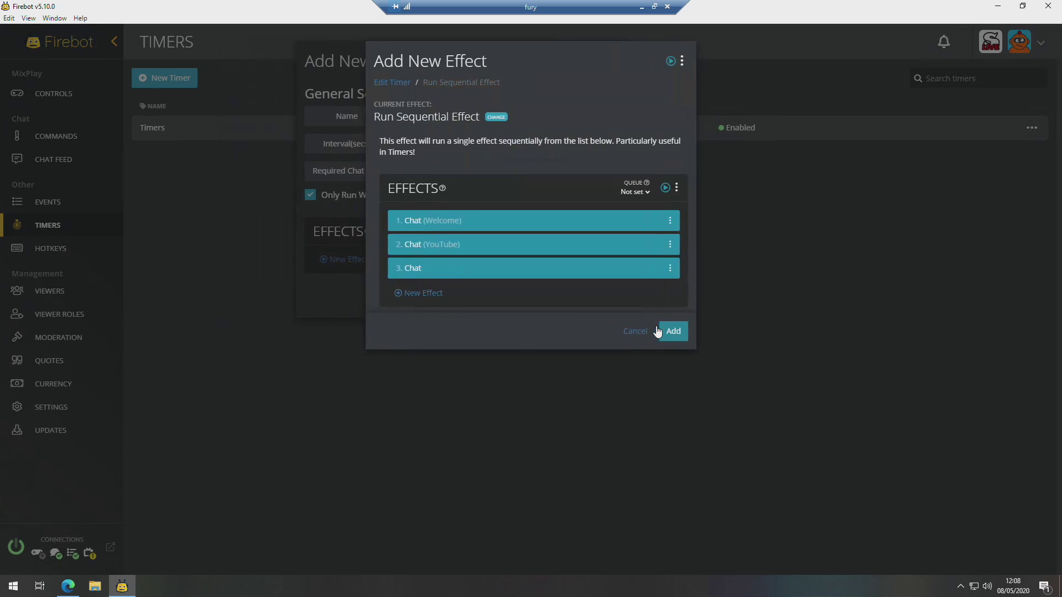
Label the third Chat effect in the sequence "Twitter".
left_click(670, 271)
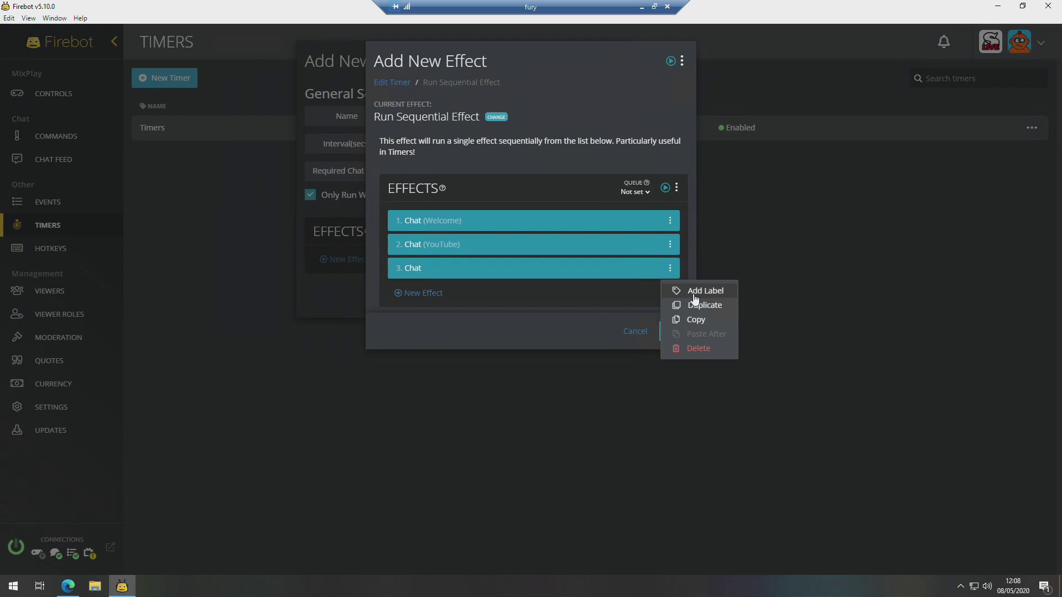
left_click(696, 291)
type("Twitter")
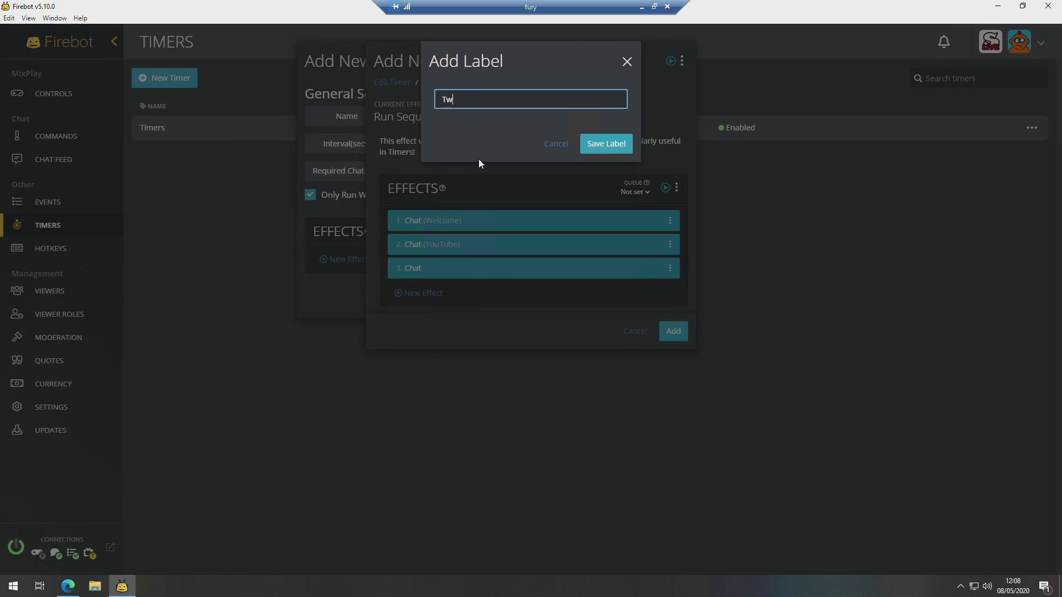
left_click(614, 145)
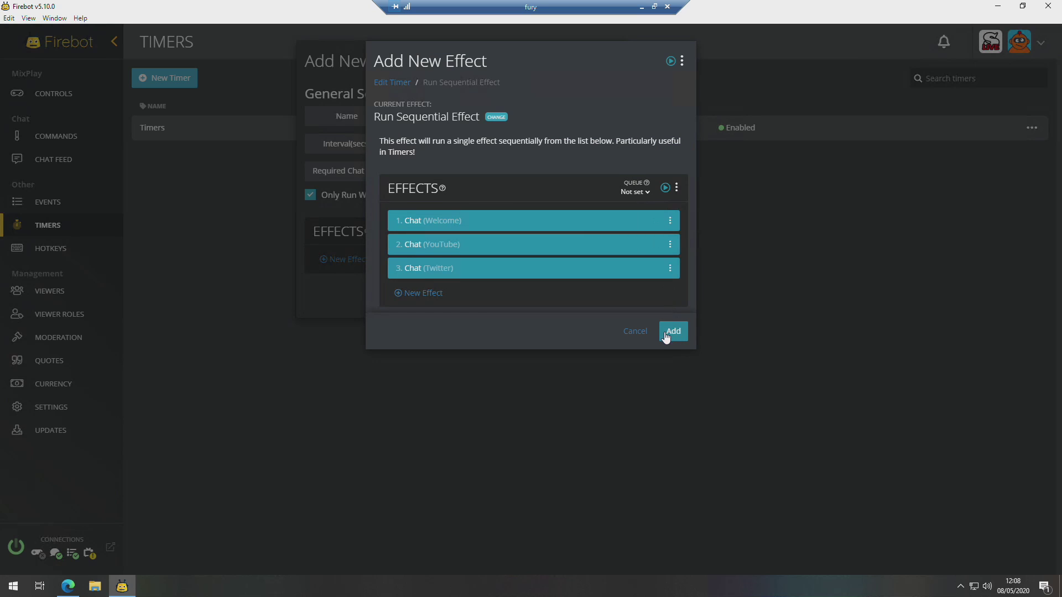
Add the sequential effect with its three chat messages to the timer and save the timer.
left_click(670, 333)
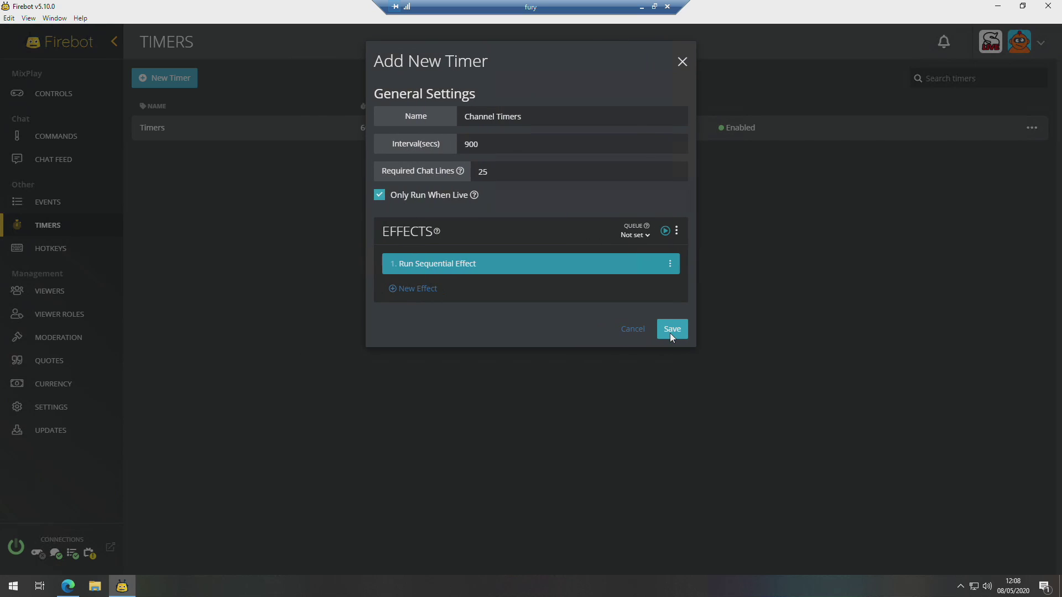
left_click(673, 326)
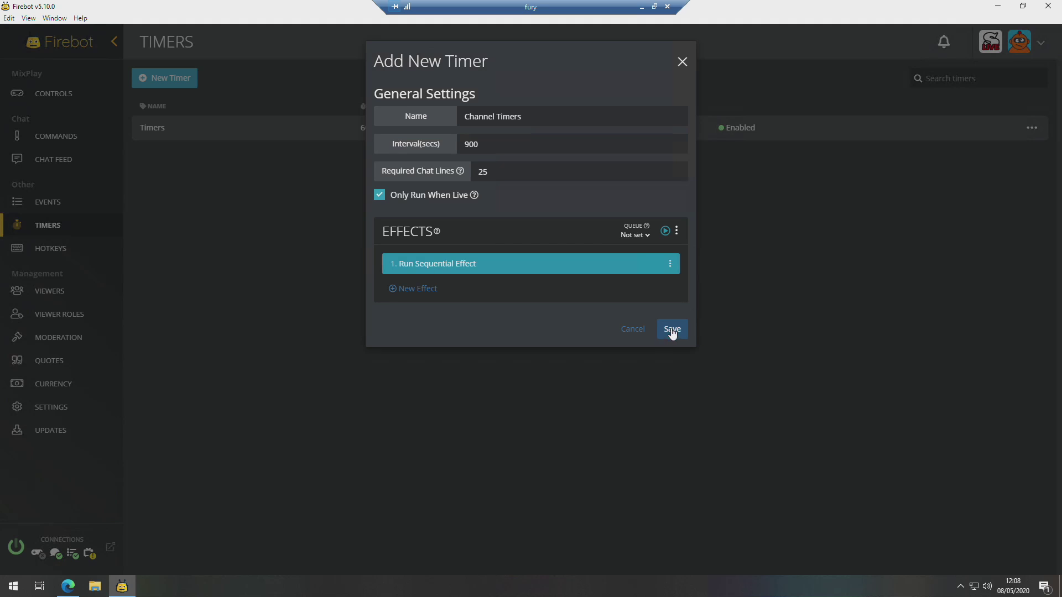